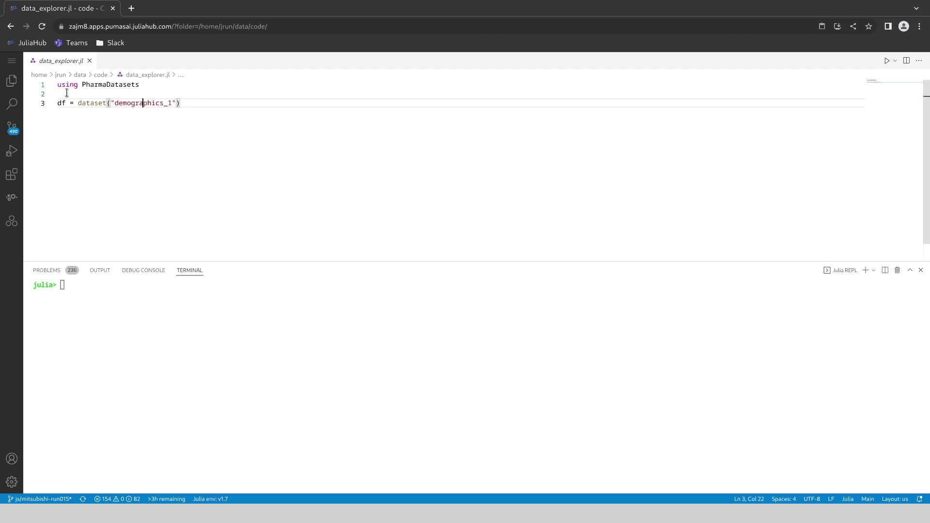
- Run the `using PharmaDatasets` line of data_explorer.jl in the Julia REPL
click(178, 90)
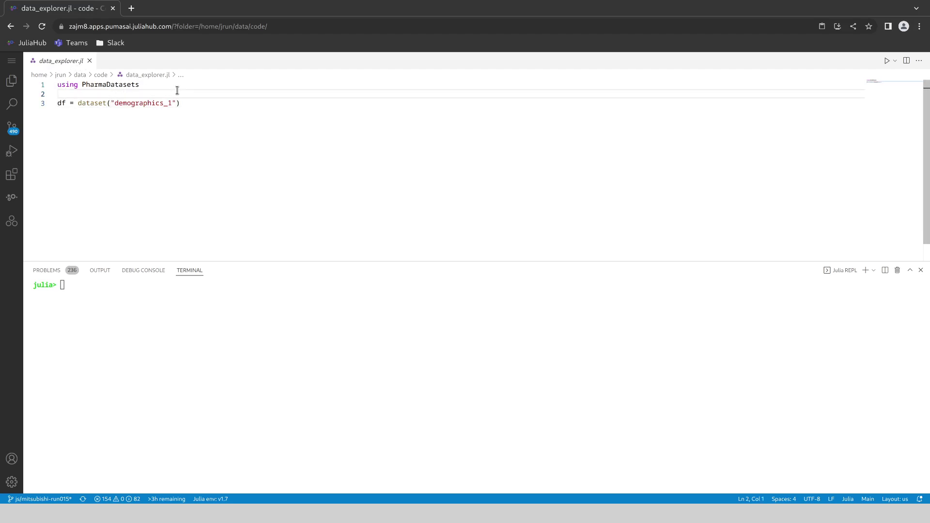
key(Up)
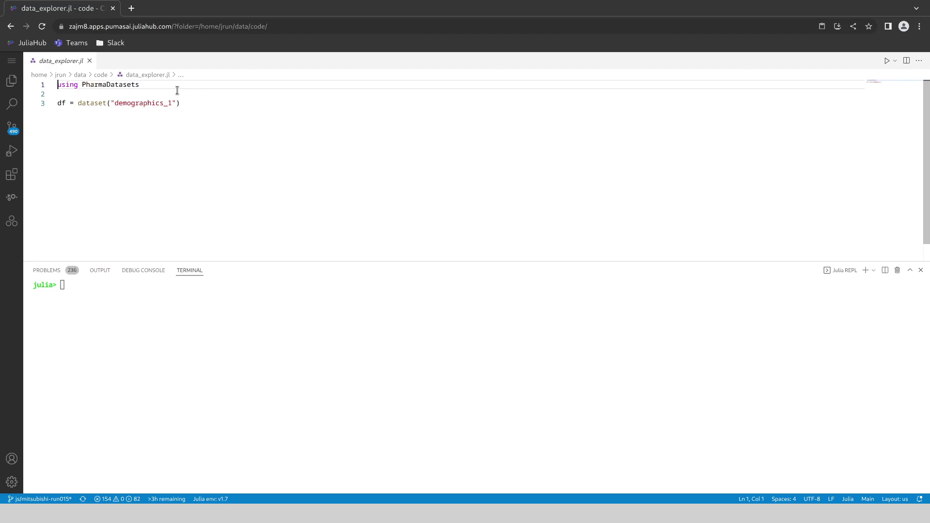
key(shift+Return)
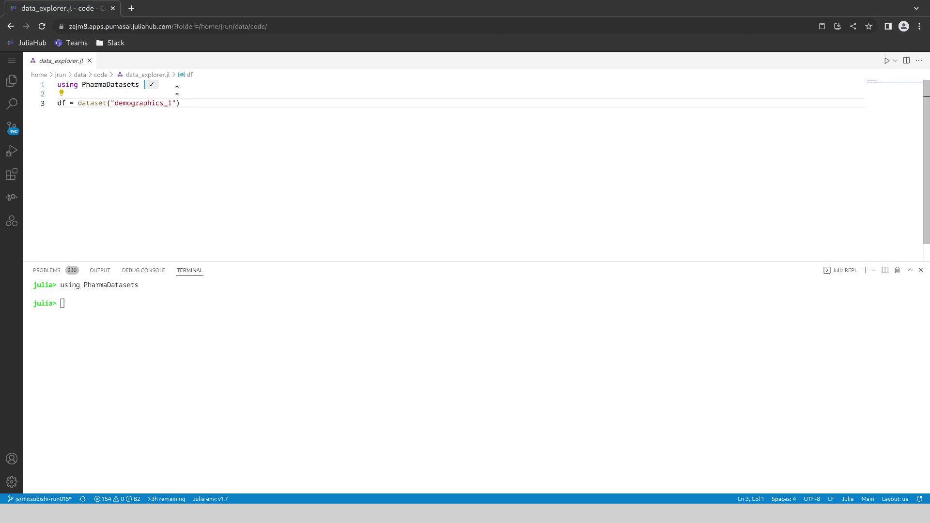
- Run the `df = dataset("demographics_1")` line to load the demographics dataset into df
key(Right)
key(Right)
key(Right)
key(Right)
key(Right)
key(Right)
key(Right)
key(Home)
key(Right)
key(Right)
key(Right)
key(Right)
key(Right)
key(ctrl+shift+Right)
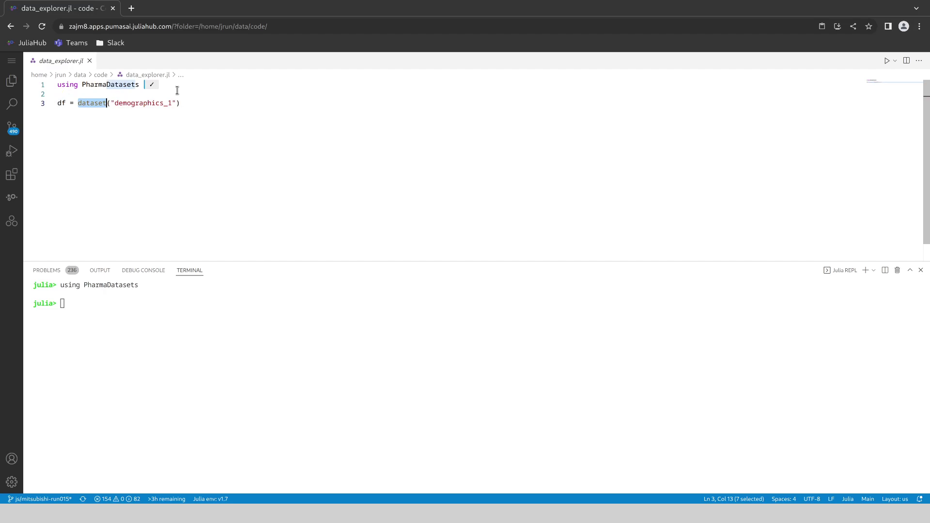
key(Left)
key(shift+Return)
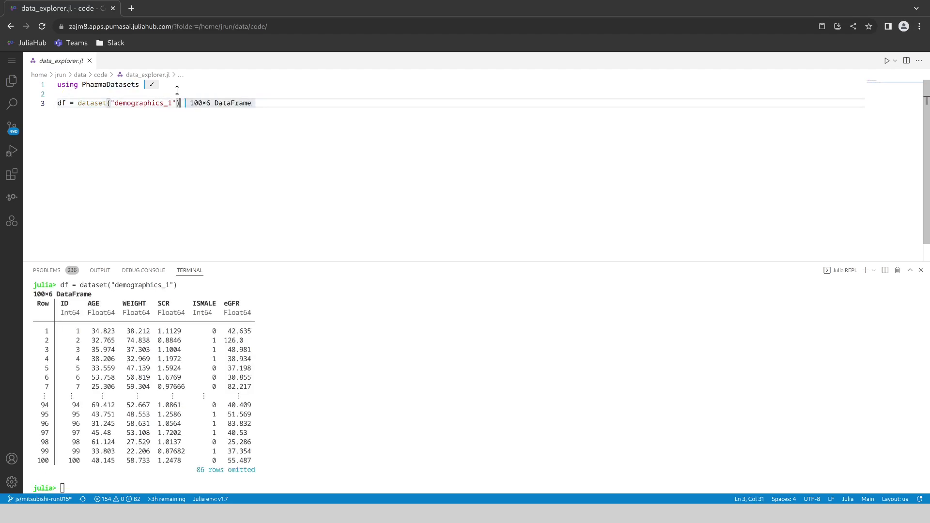
- Examine the size and column headers of the DataFrame printed in the REPL, including WEIGHT, SCR, ISMALE and eGFR
drag(33, 294, 68, 294)
click(76, 296)
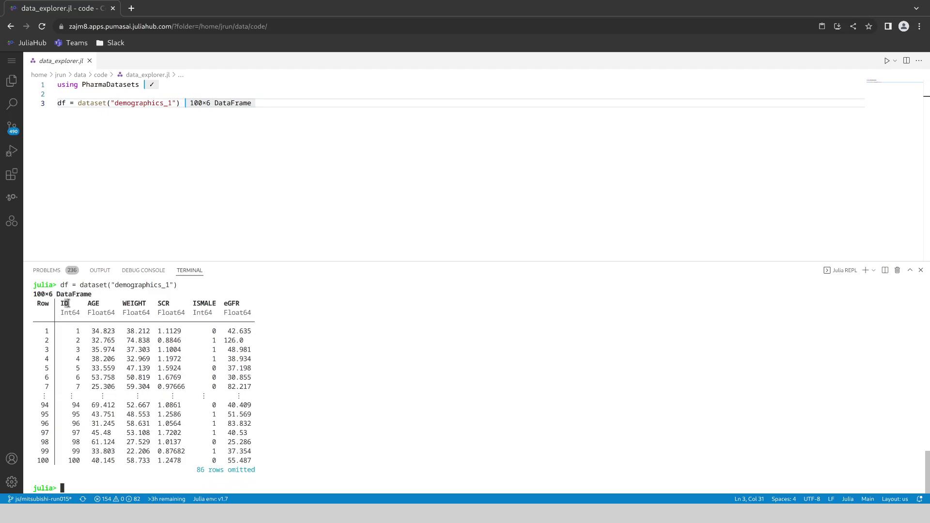
double_click(134, 303)
double_click(164, 303)
double_click(204, 303)
click(233, 304)
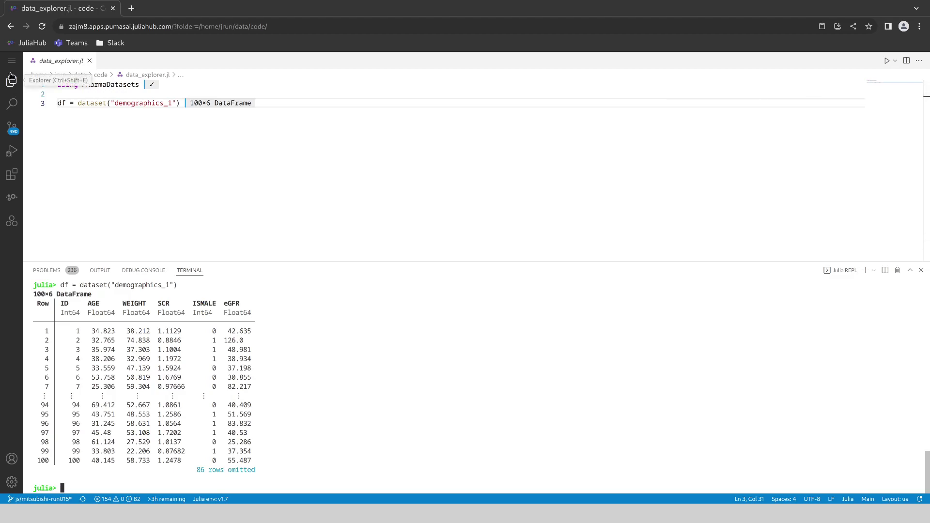
- Find the df variable in the Julia workspace, display it as a table and look through its rows
click(11, 221)
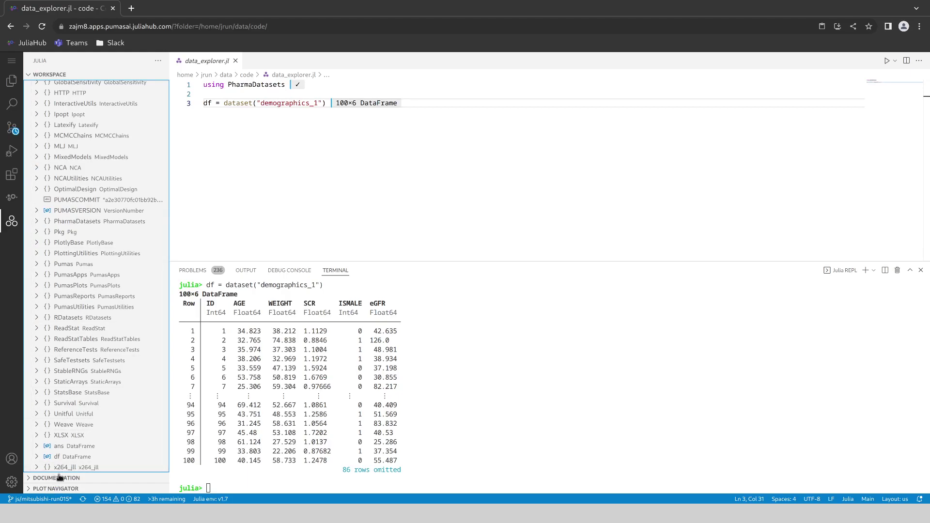
drag(164, 225, 179, 236)
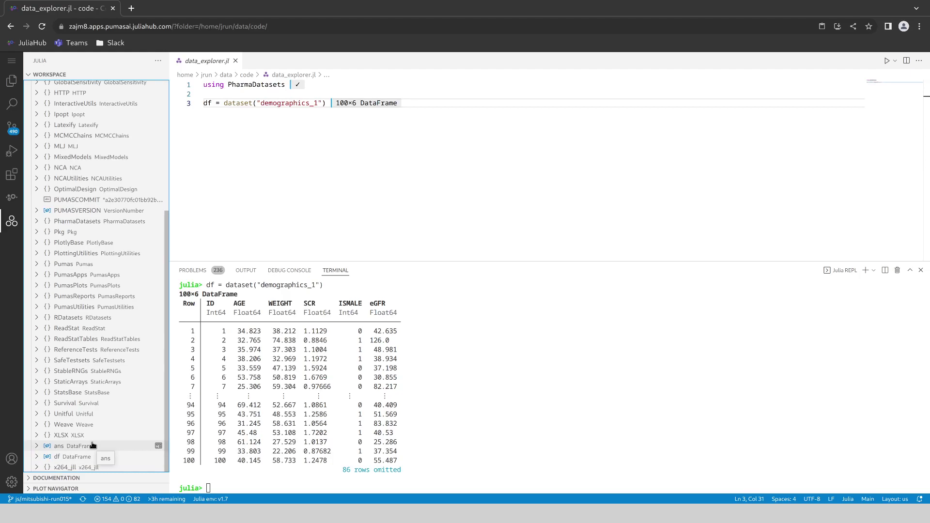
drag(165, 402, 170, 241)
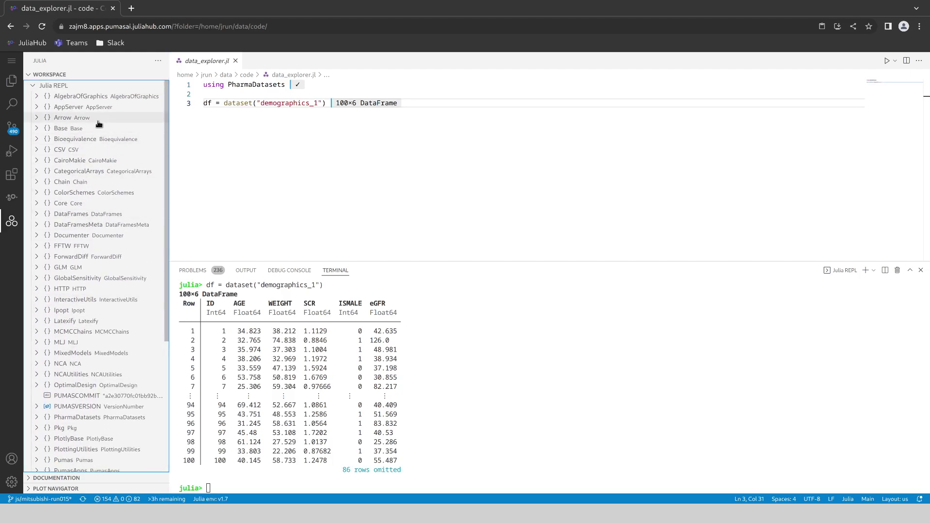
drag(165, 123, 165, 254)
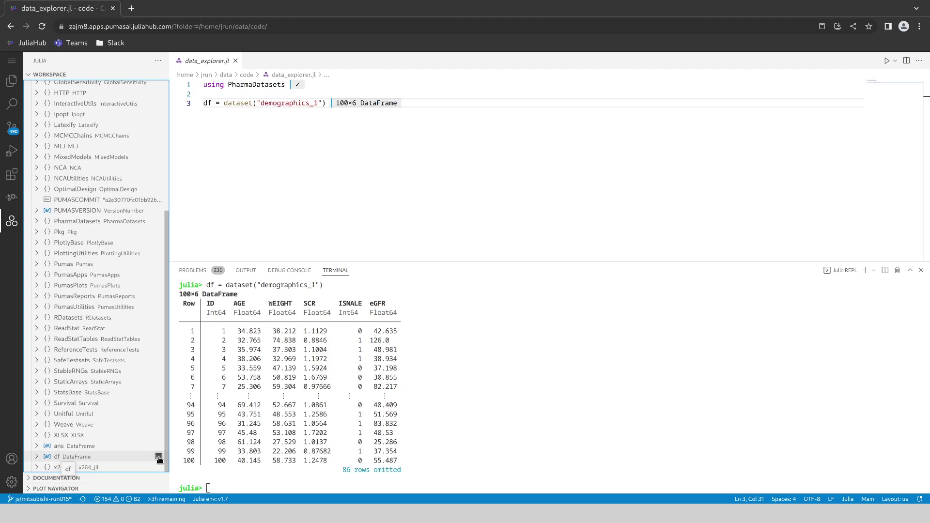
click(158, 458)
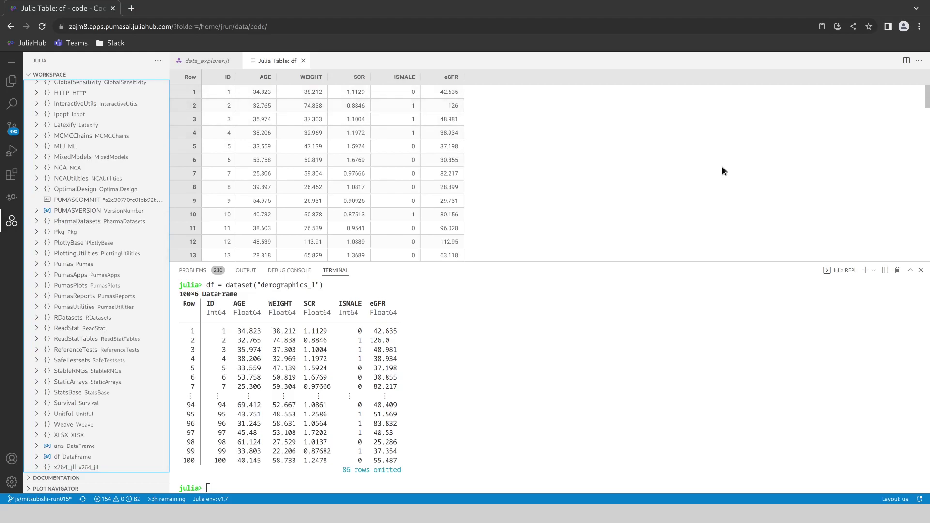
scroll(317, 173, down, 7)
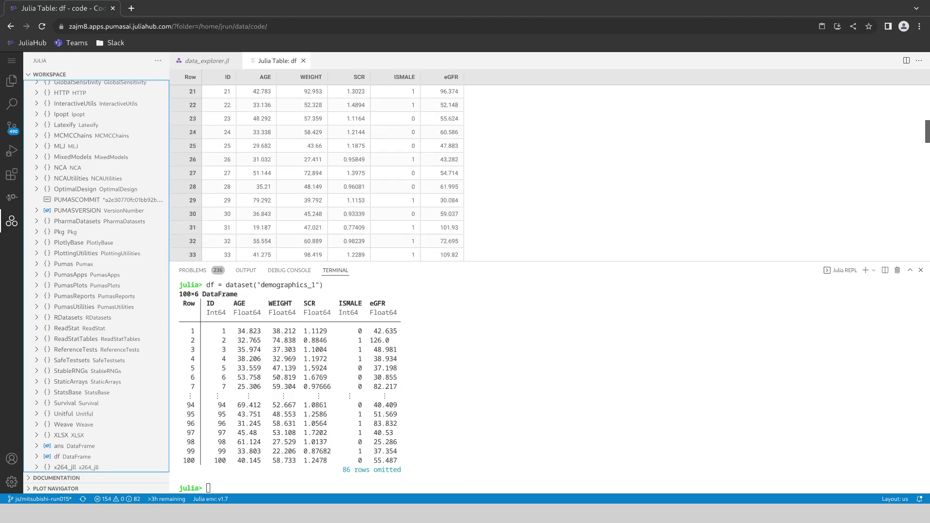
scroll(317, 173, down, 19)
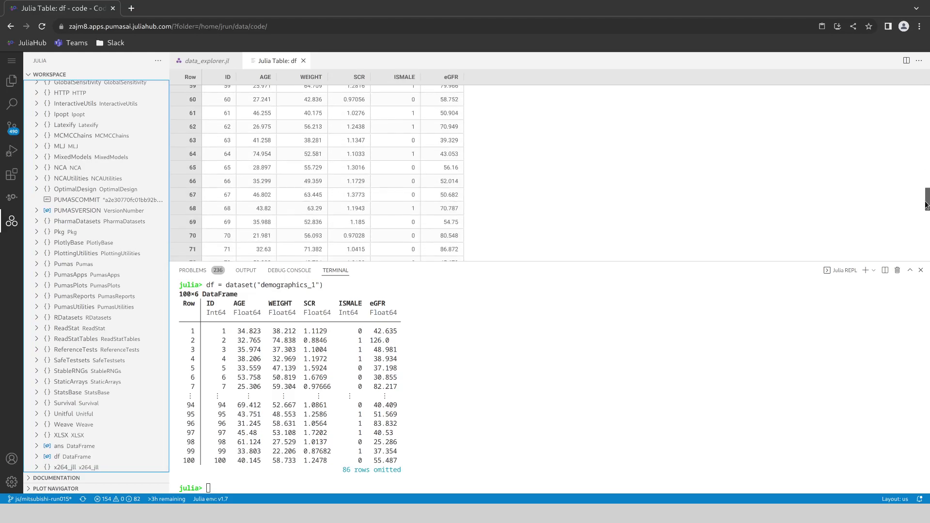
drag(926, 234, 923, 93)
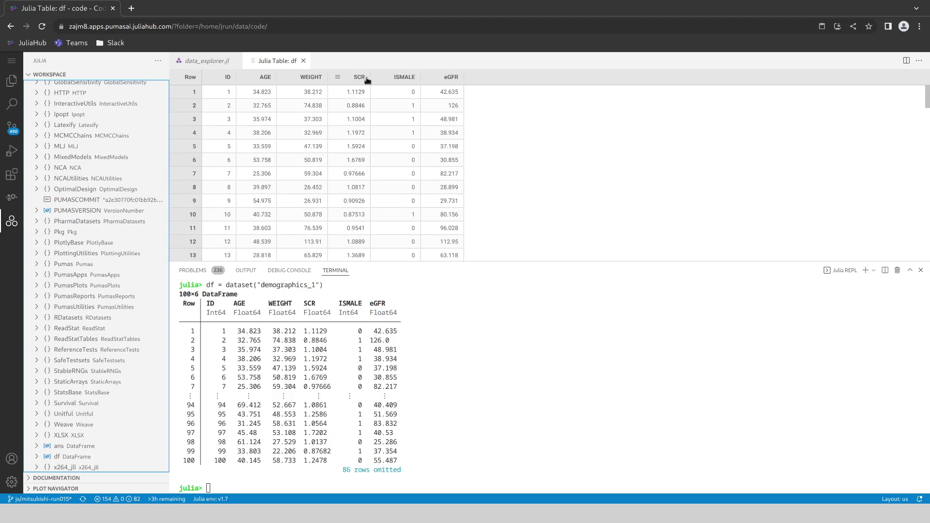
- Try sorting the table by AGE in ascending and descending order, widen the AGE column and clear the sort
click(267, 80)
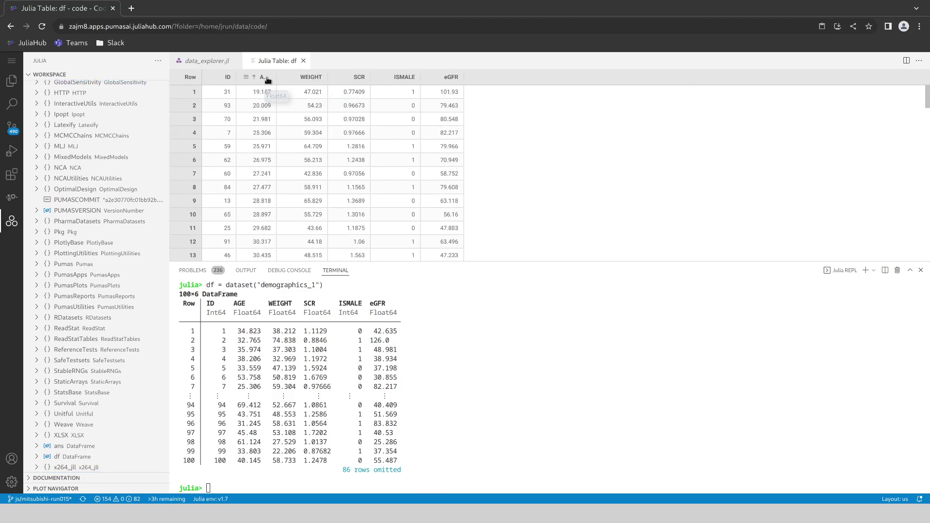
click(267, 80)
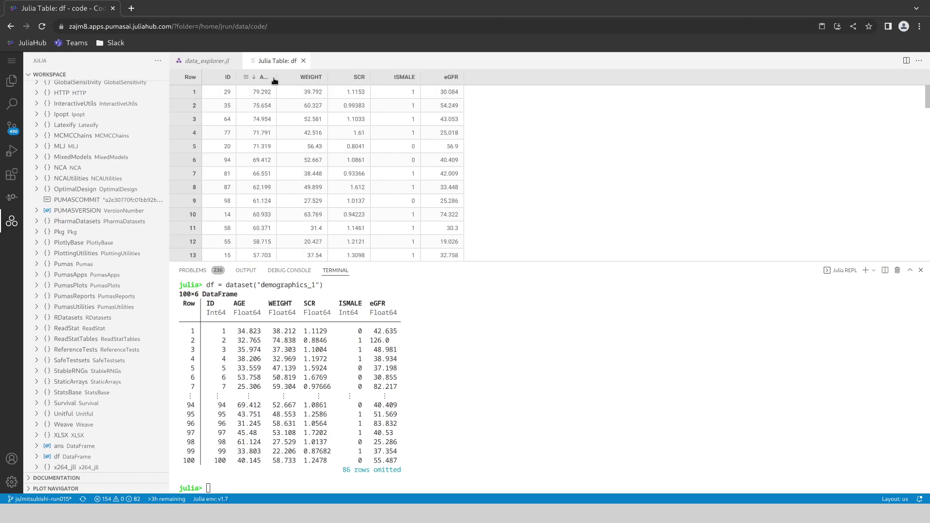
drag(274, 78, 289, 79)
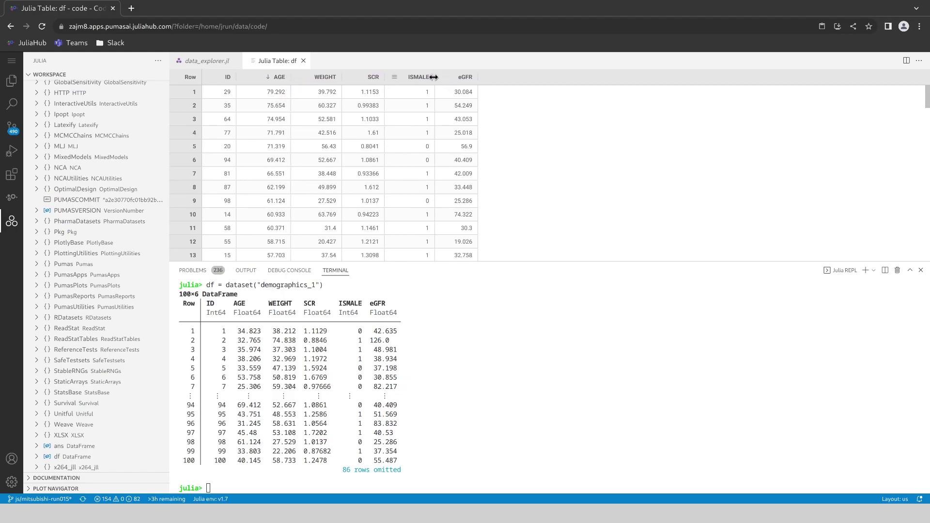
click(279, 79)
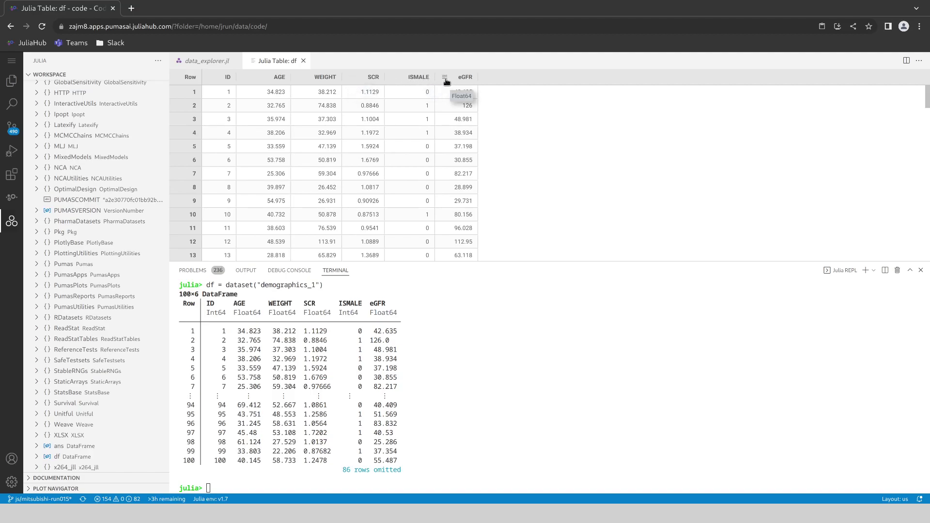
- Filter the table's eGFR column to values less than or equal to 50
click(445, 80)
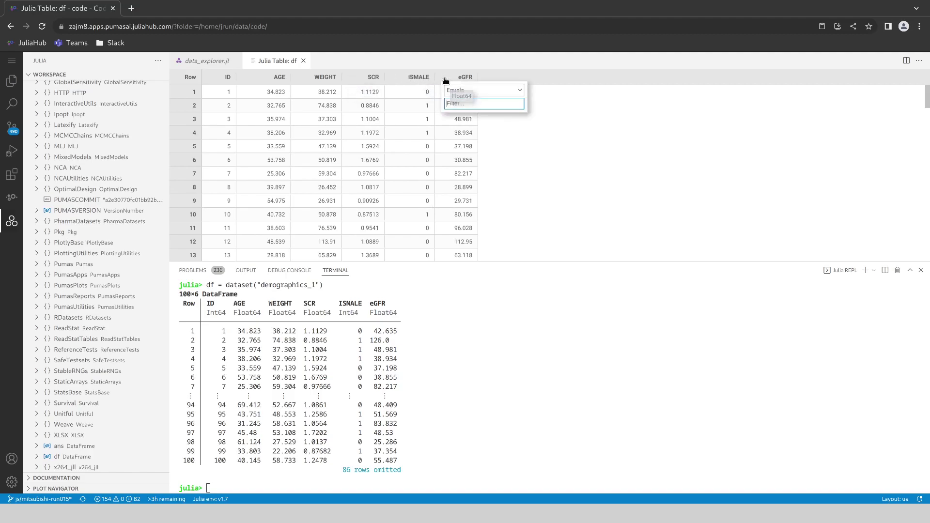
click(472, 91)
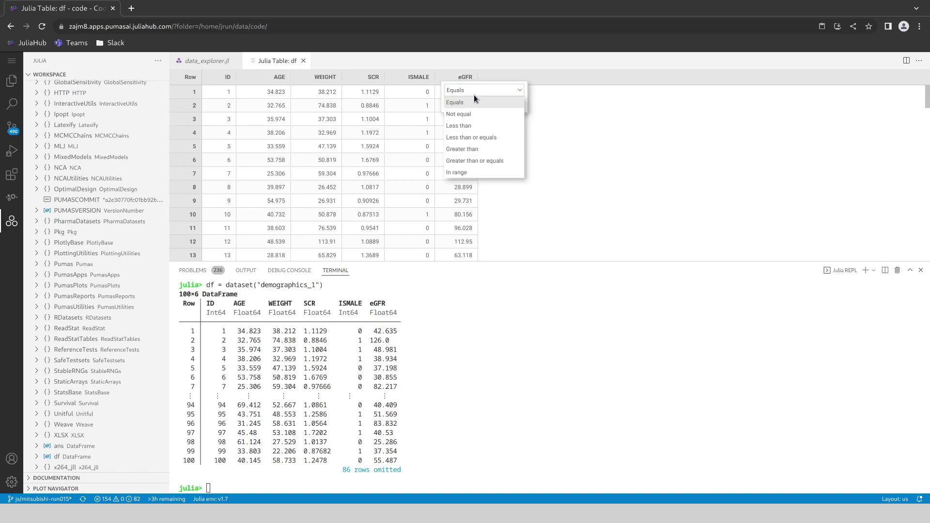
click(473, 137)
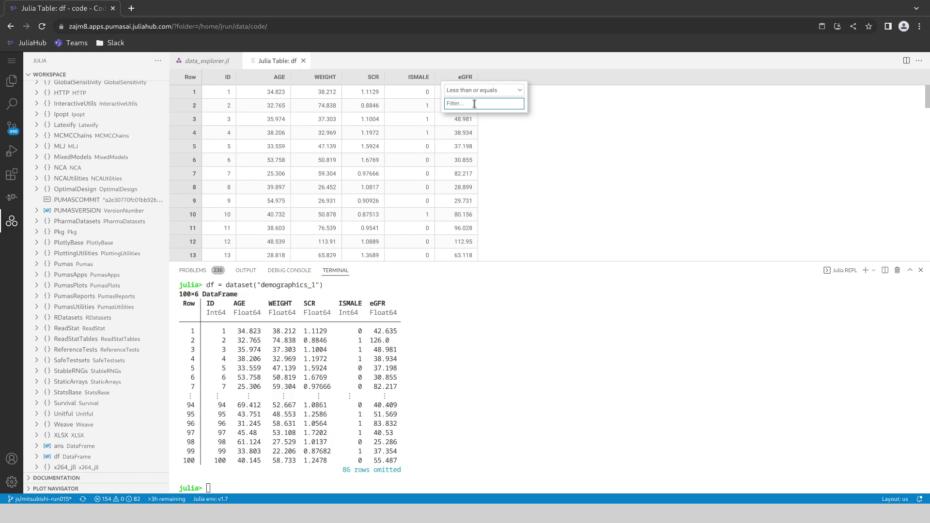
text(50)
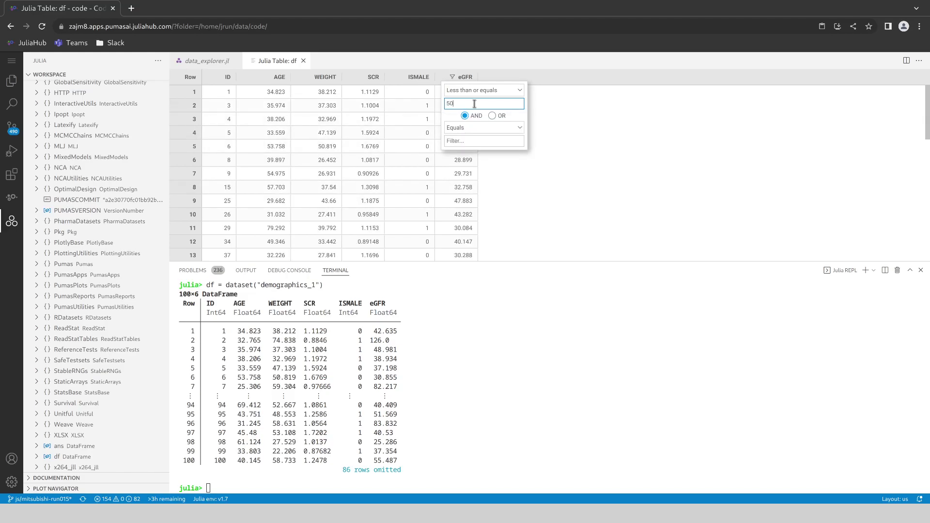
click(609, 190)
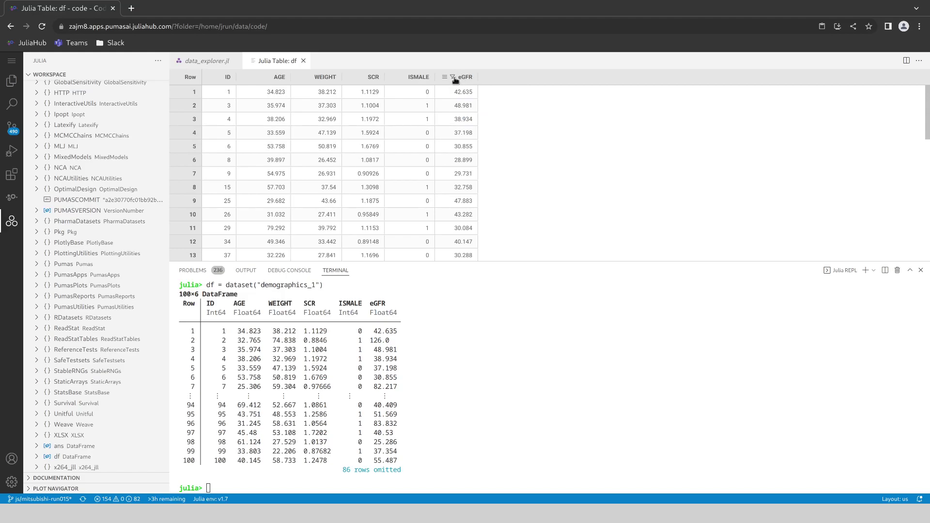
- Filter the ISMALE column to values equal to 0 and sort the table by AGE in ascending order
mouse_move(922, 123)
mouse_down()
mouse_move(924, 252)
mouse_move(929, 104)
mouse_move(920, 235)
mouse_move(923, 141)
mouse_up()
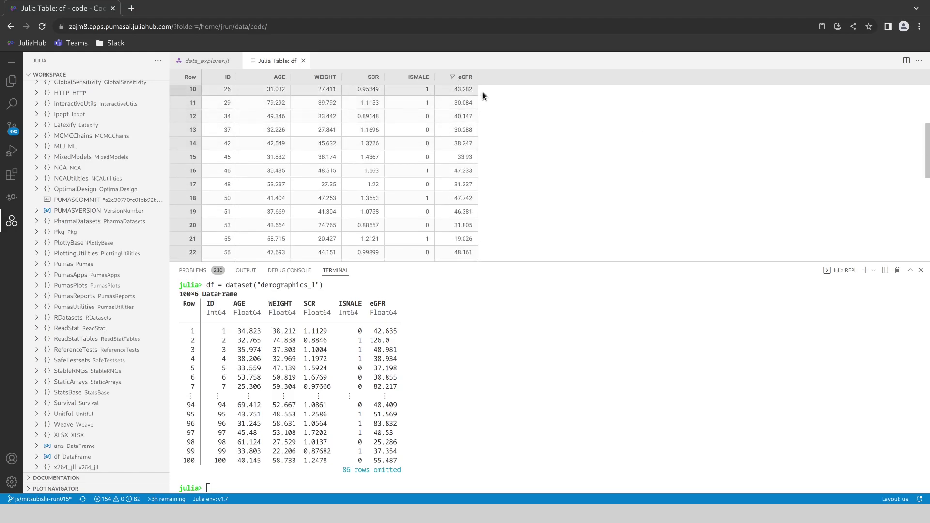
scroll(423, 119, up, 3)
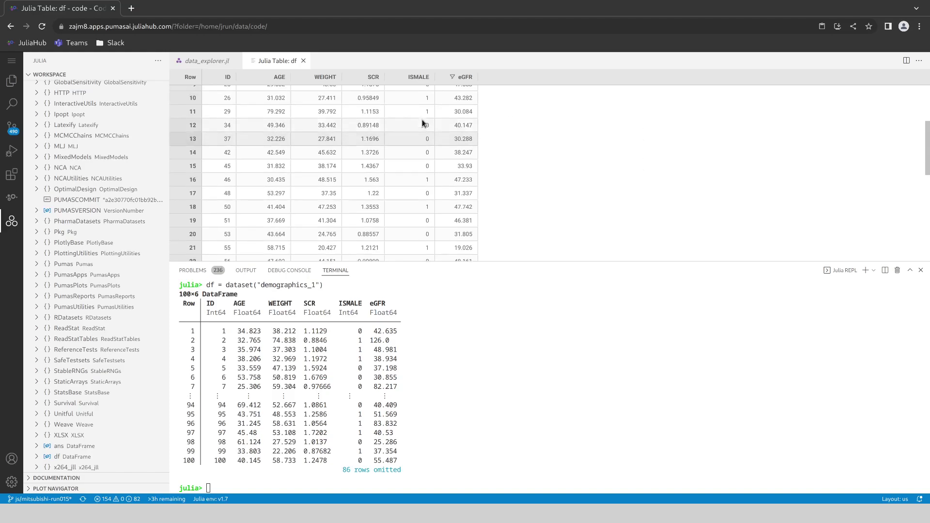
click(395, 79)
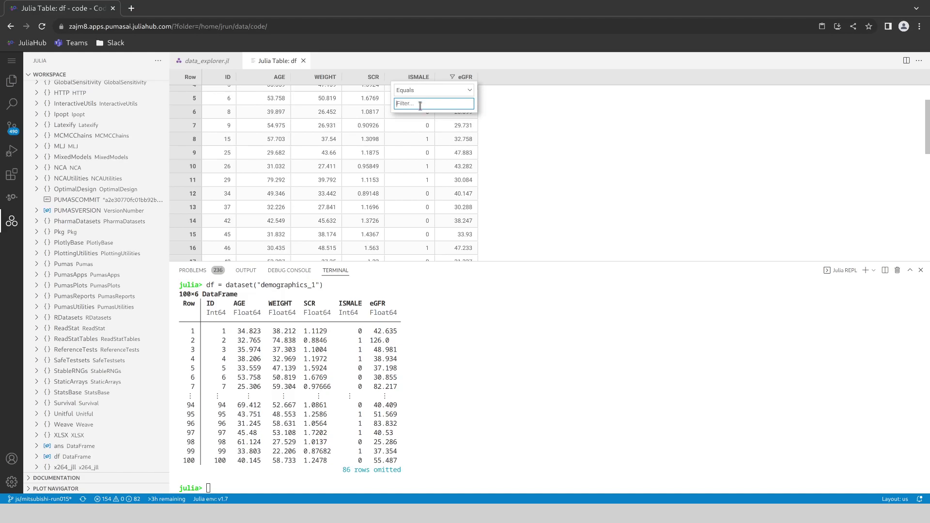
text(0)
click(551, 126)
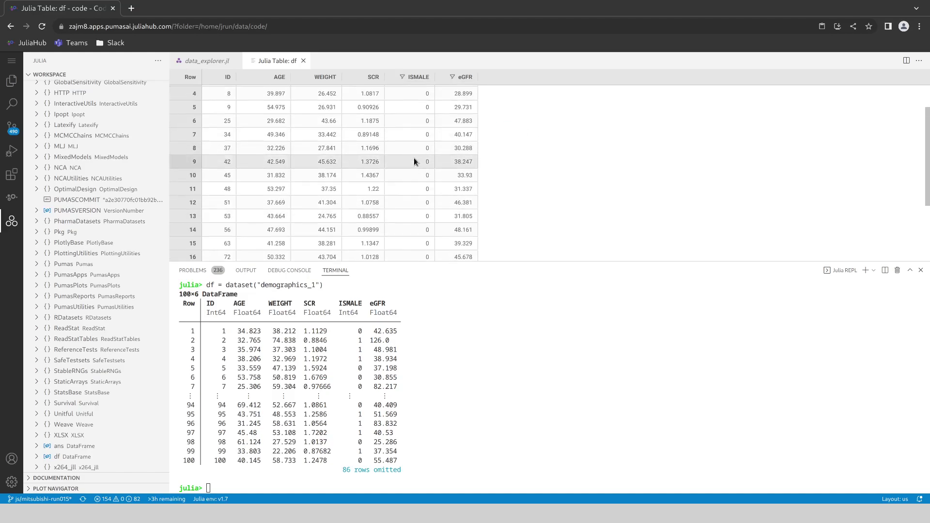
scroll(409, 95, up, 1)
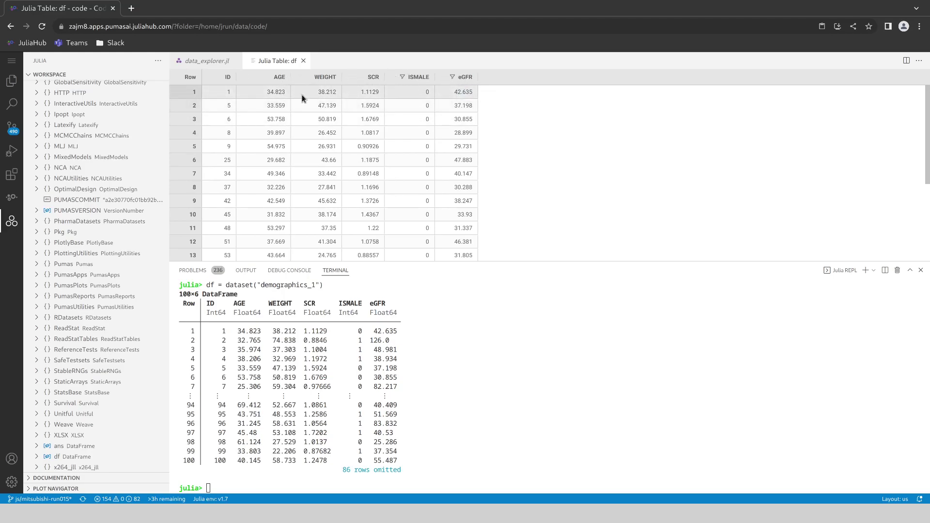
click(278, 78)
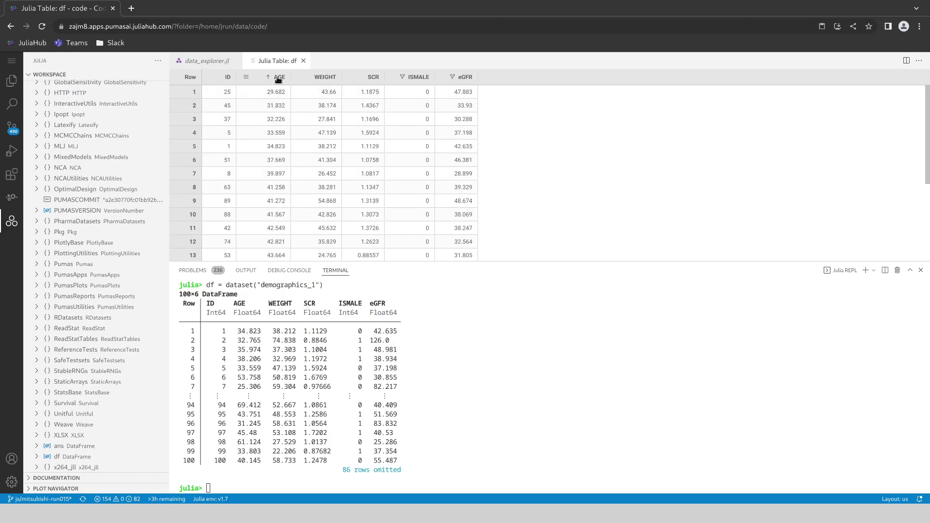